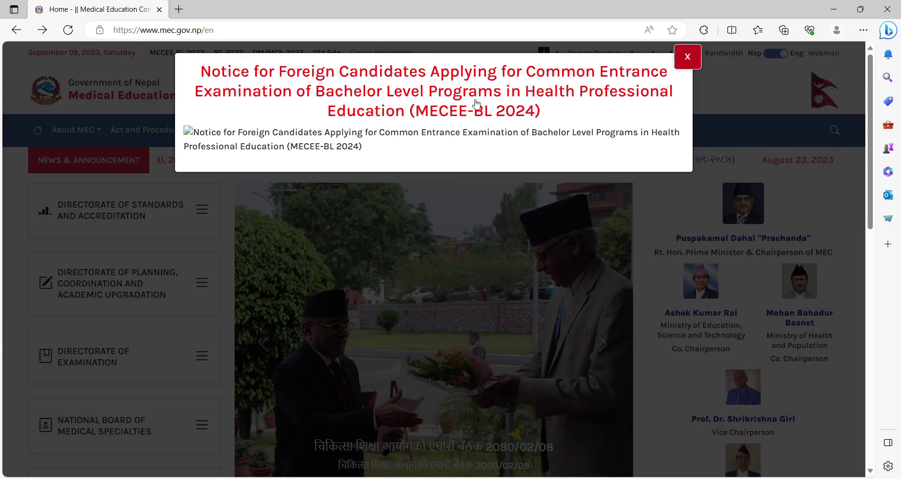
Dismiss the foreign candidates notice, then open the seat distribution page of the online application site.
click(692, 58)
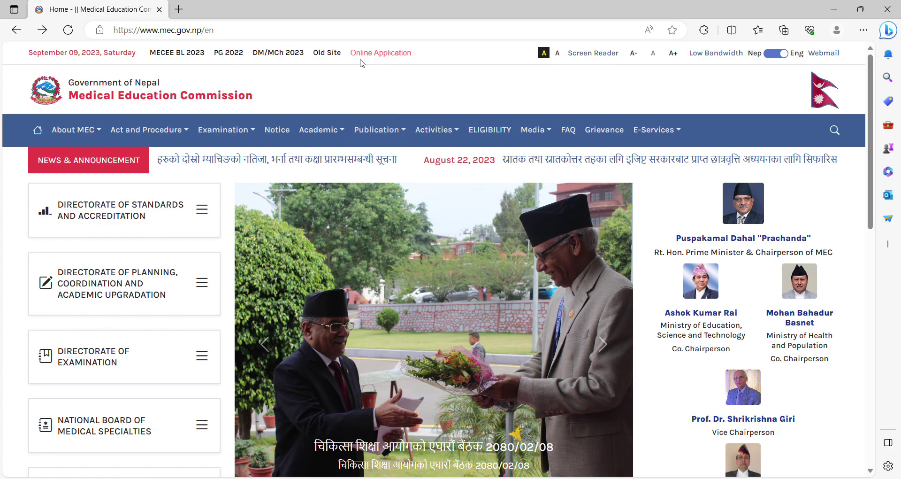
click(392, 59)
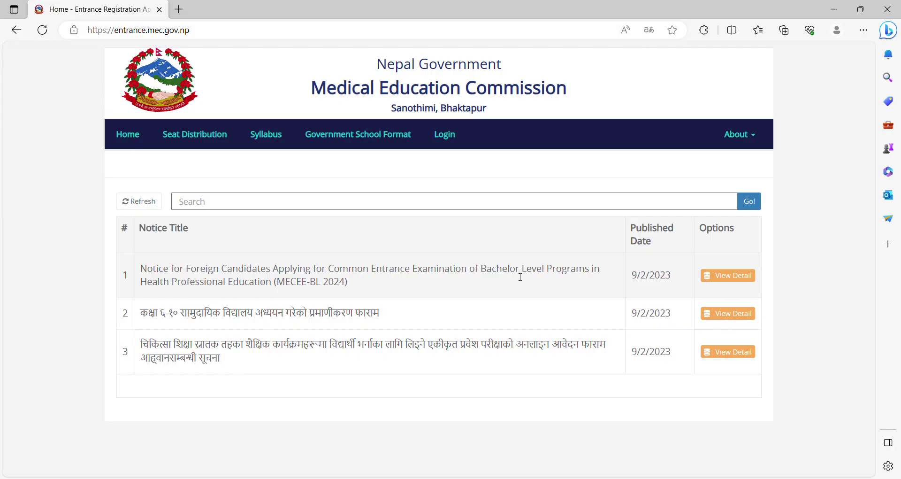
click(134, 137)
click(209, 139)
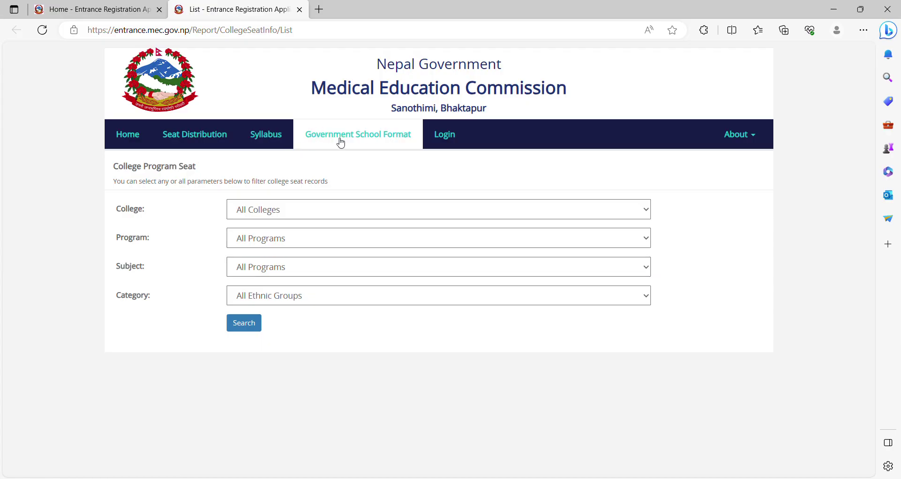
View the Bachelor Level Common Entrance Examination syllabus PDF and close it.
click(267, 141)
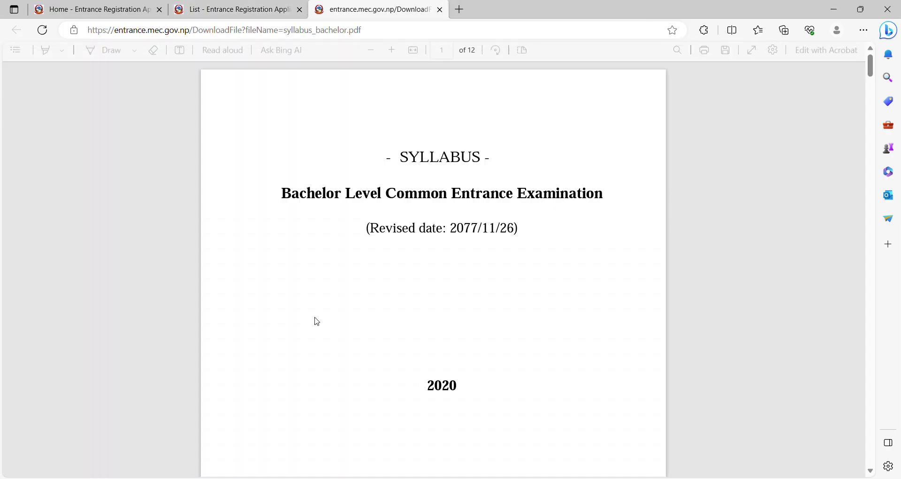
scroll(417, 108, down, 5)
scroll(417, 108, up, 5)
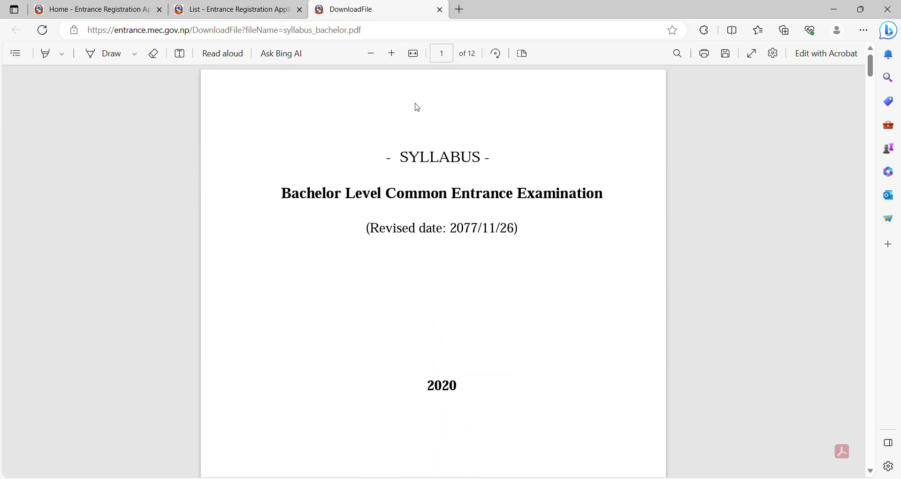
click(440, 10)
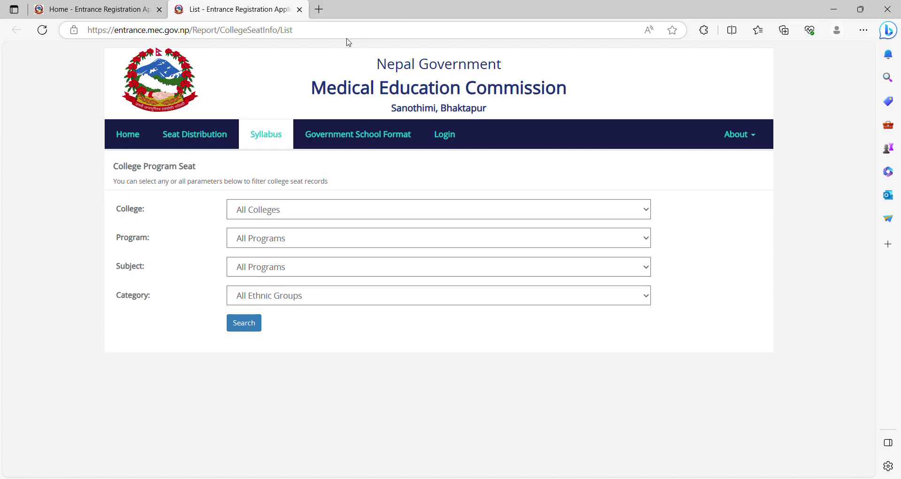
Review the government school format form for grades 6–10 and close the document.
click(346, 136)
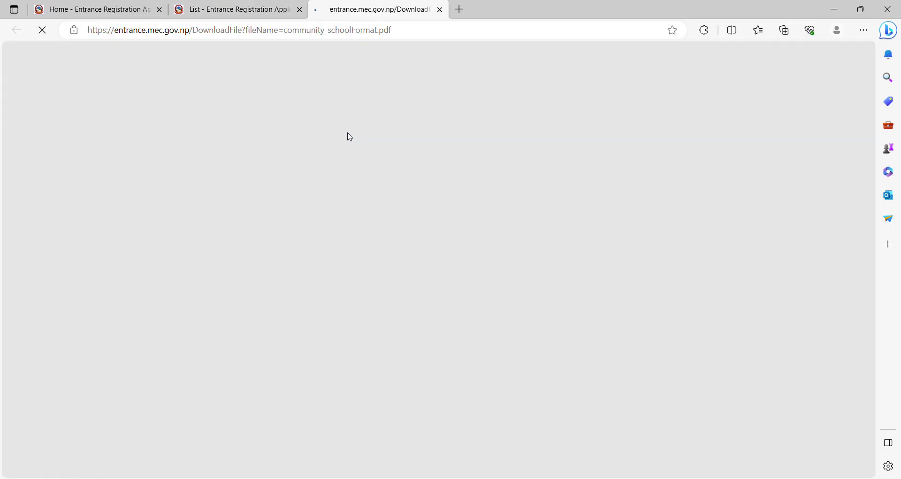
scroll(356, 169, down, 2)
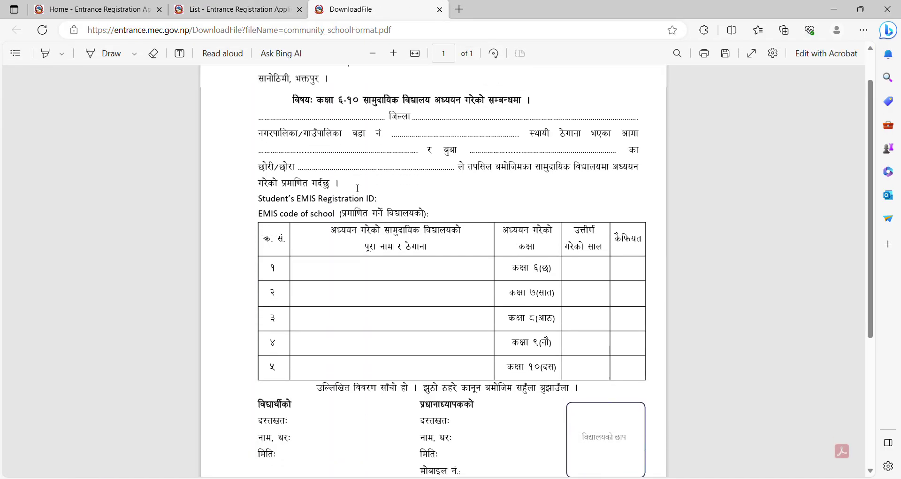
scroll(358, 186, up, 2)
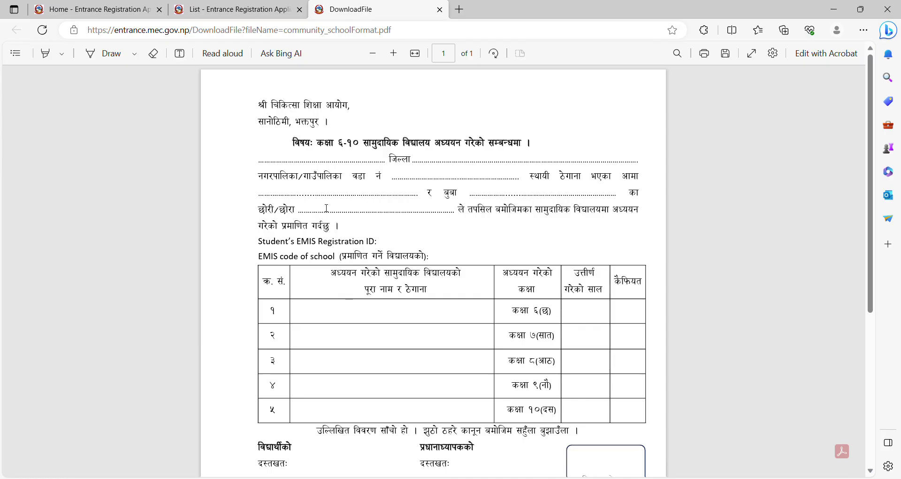
scroll(326, 208, down, 4)
scroll(323, 233, up, 2)
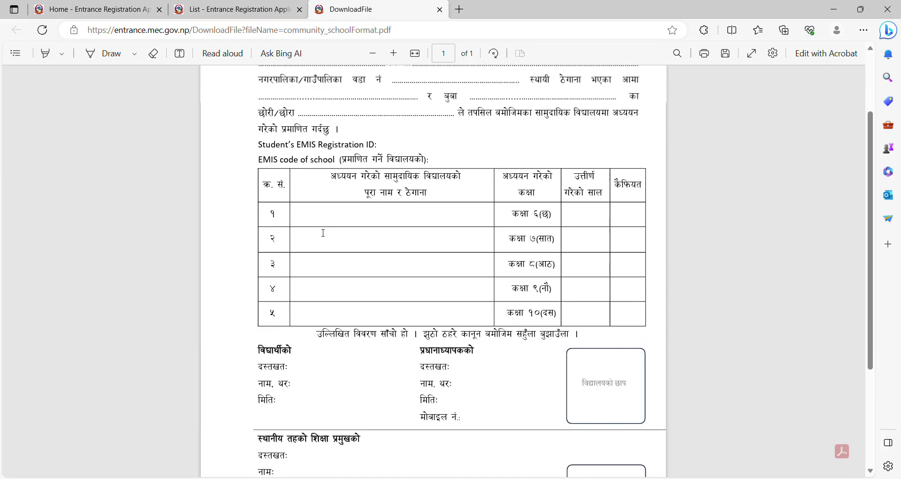
scroll(324, 233, up, 2)
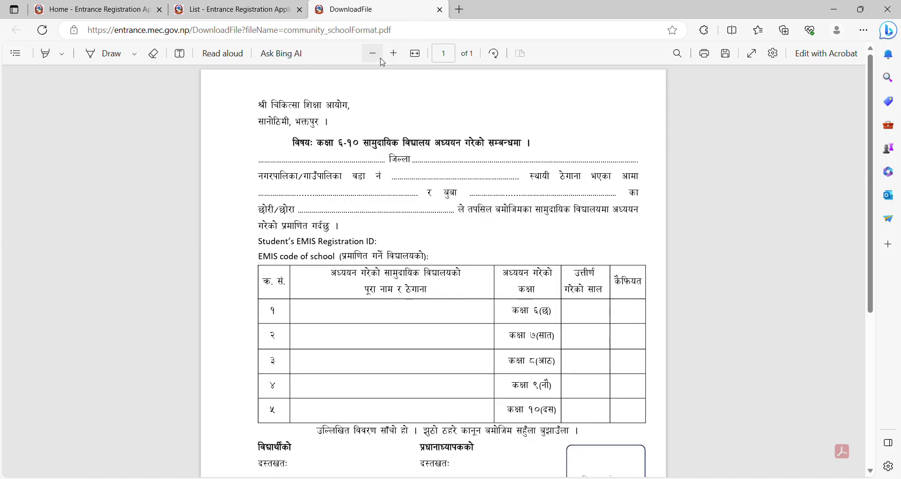
click(440, 10)
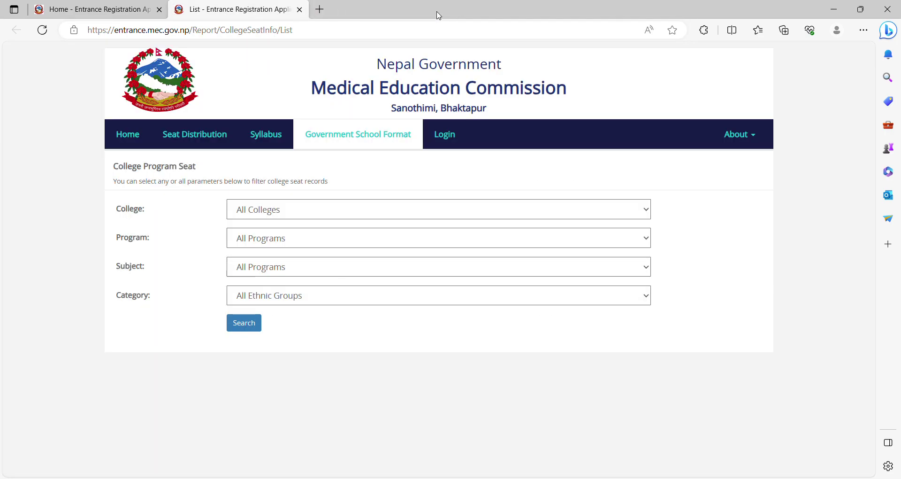
Go to the login page and open the new-account registration form from it.
click(446, 136)
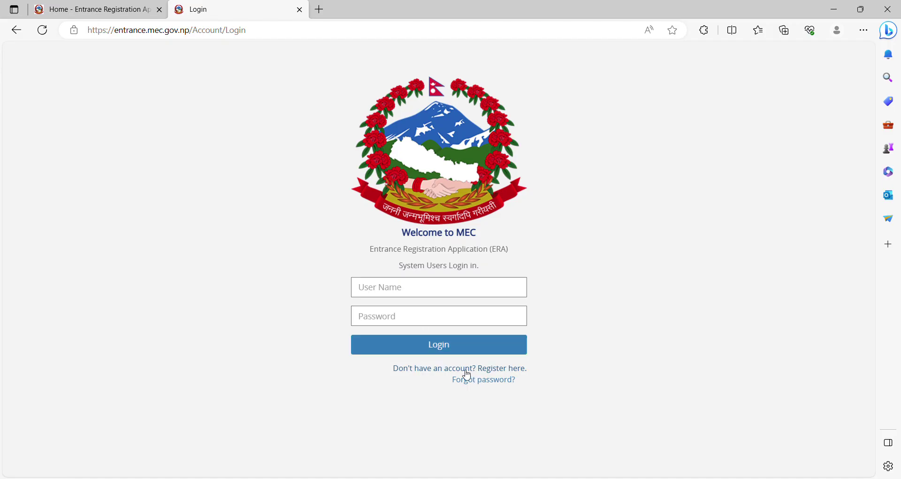
click(498, 370)
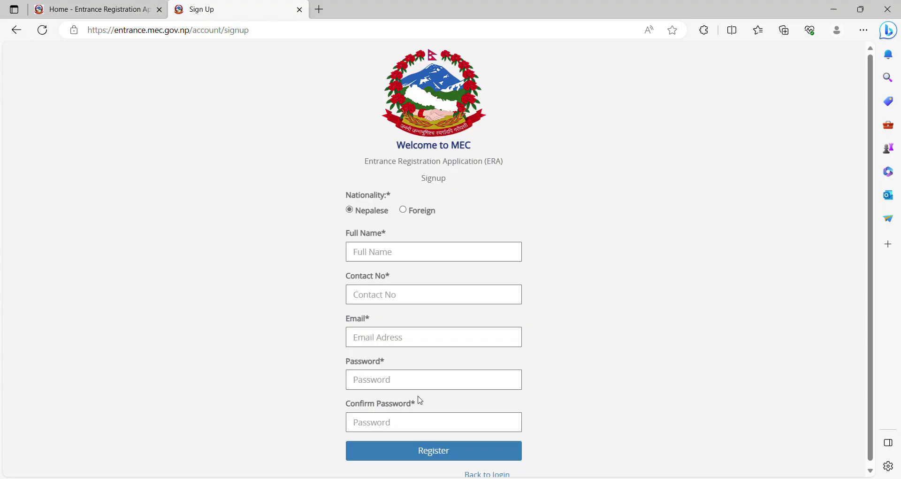
scroll(422, 423, down, 1)
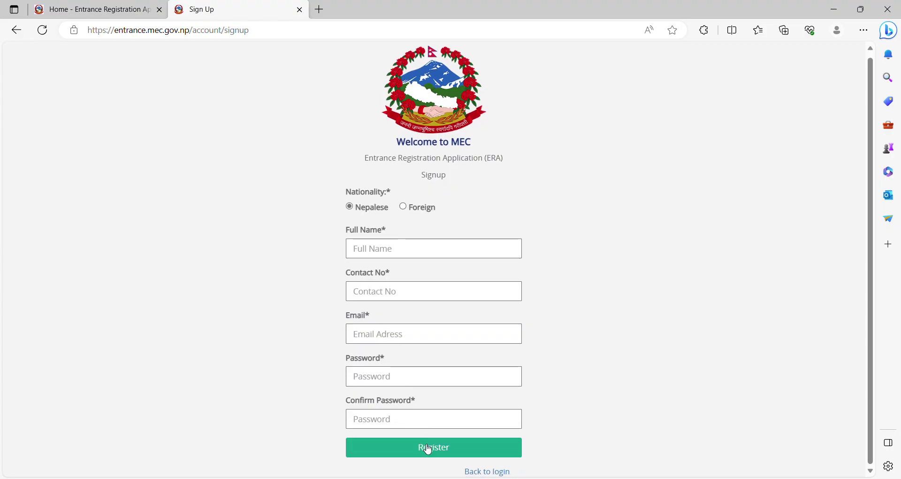
Try to register with all sign-up fields blank, check which fields are required, and return to the login page.
click(425, 446)
scroll(469, 306, down, 1)
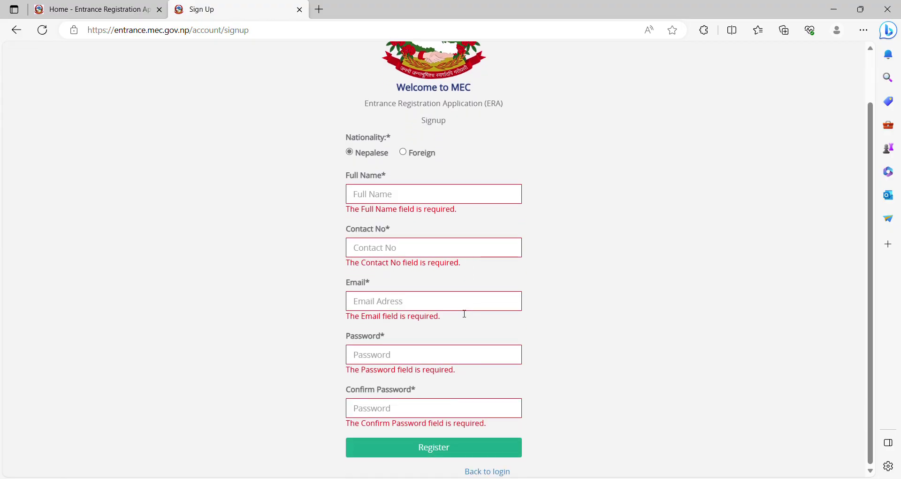
scroll(433, 317, up, 1)
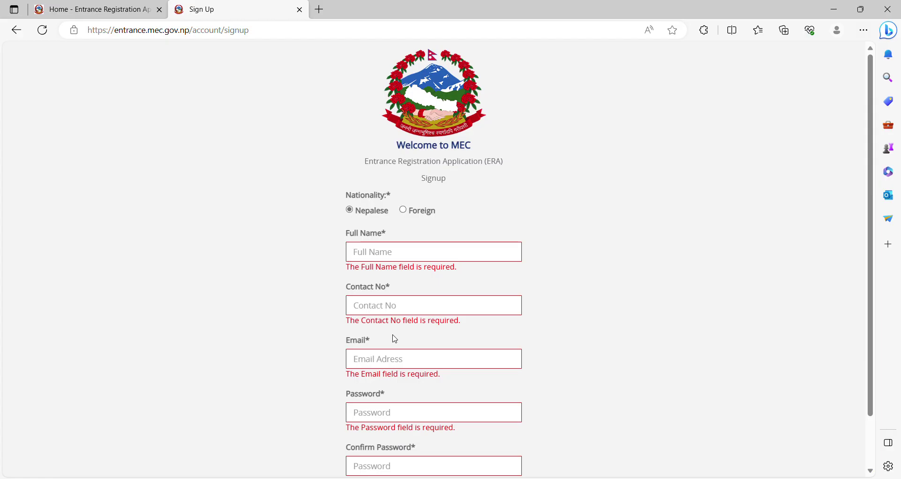
scroll(390, 339, down, 2)
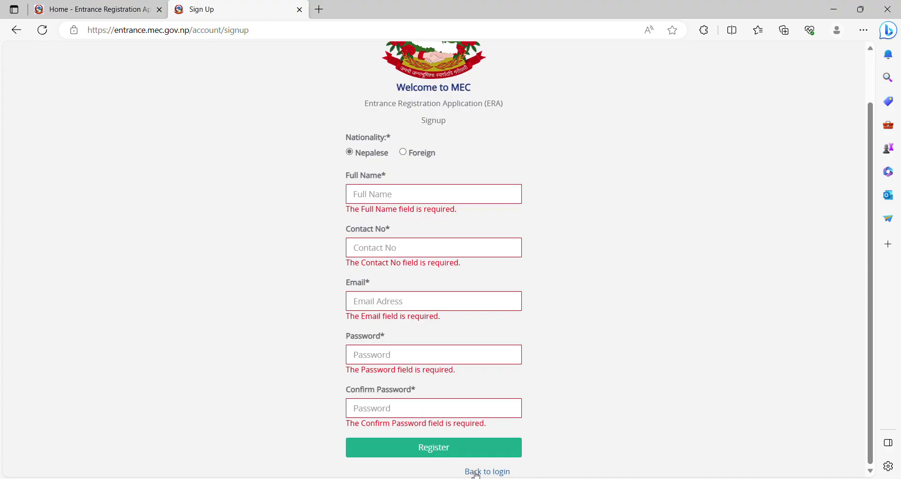
click(477, 472)
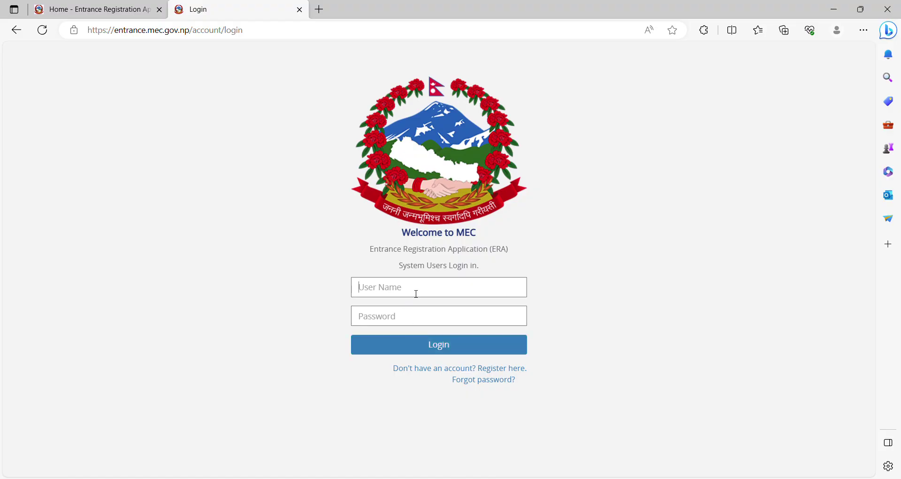
Enter the account's e-mail as user name and the account password, and try to log in.
key(ctrl+v)
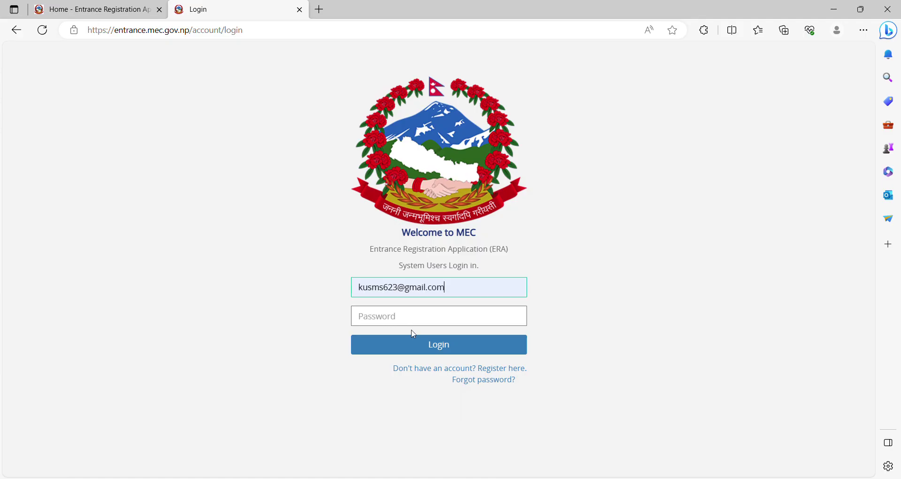
click(410, 323)
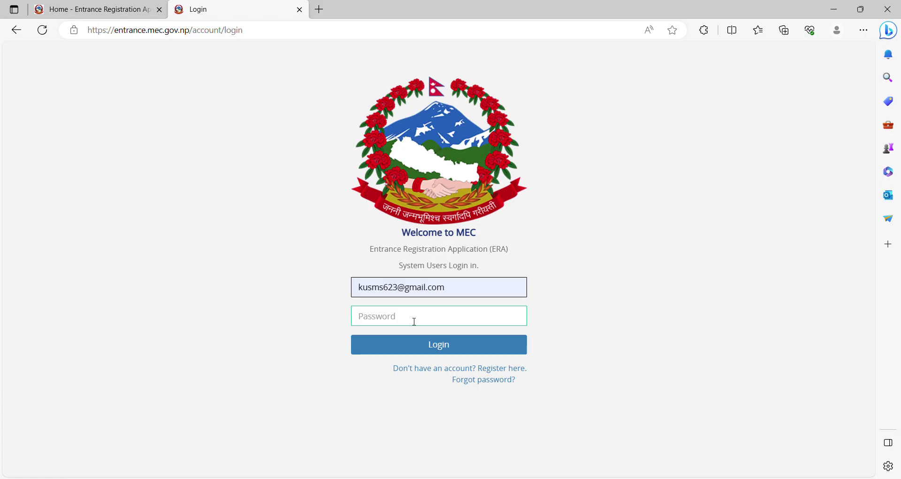
text(•)
click(415, 353)
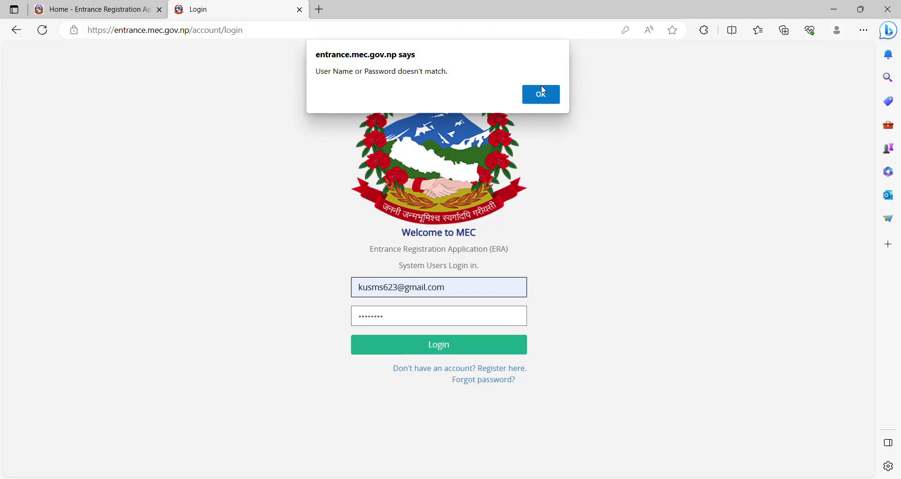
click(543, 99)
Replace the entry in the password field with the correct account password and log in.
click(423, 316)
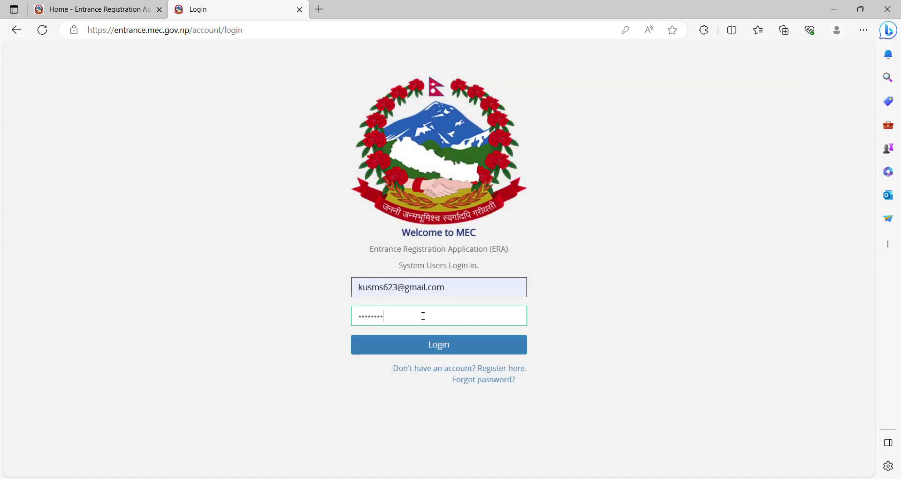
key(BackSpace)
key(BackSpace)
key(BackSpace)
text(•)
click(431, 345)
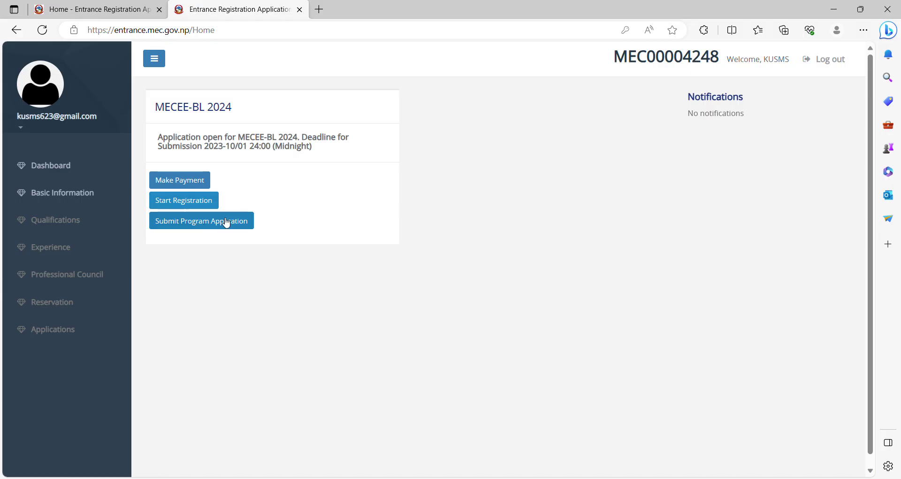
Open the MECEE-BL 2024 payment page and select the MBBS program.
click(171, 185)
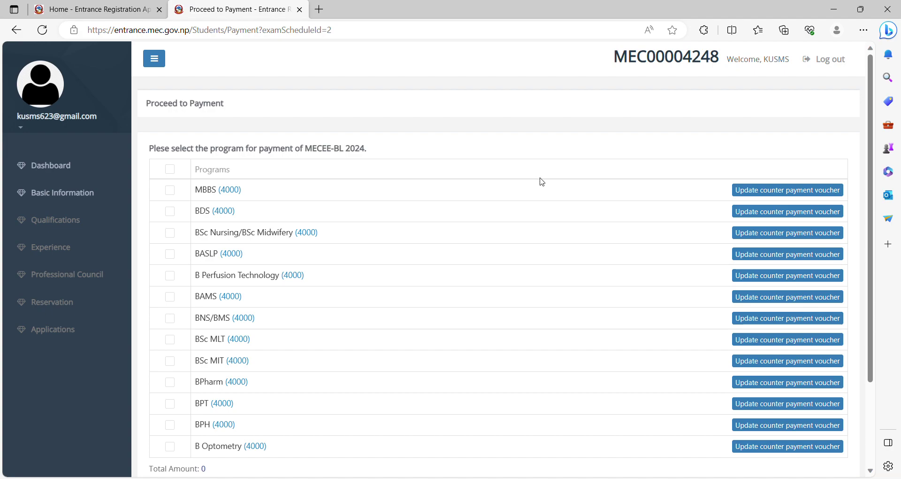
click(177, 192)
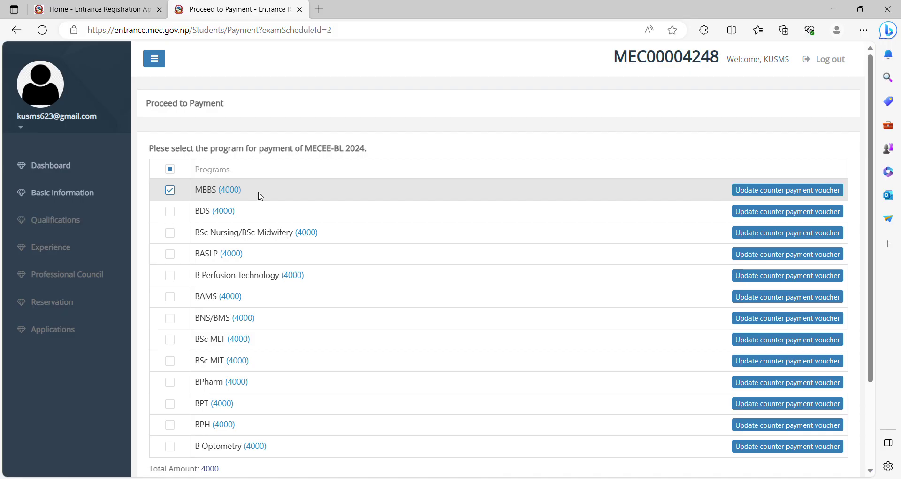
Try to submit the MBBS counter payment voucher with its fields blank, and close the voucher entry form.
click(772, 192)
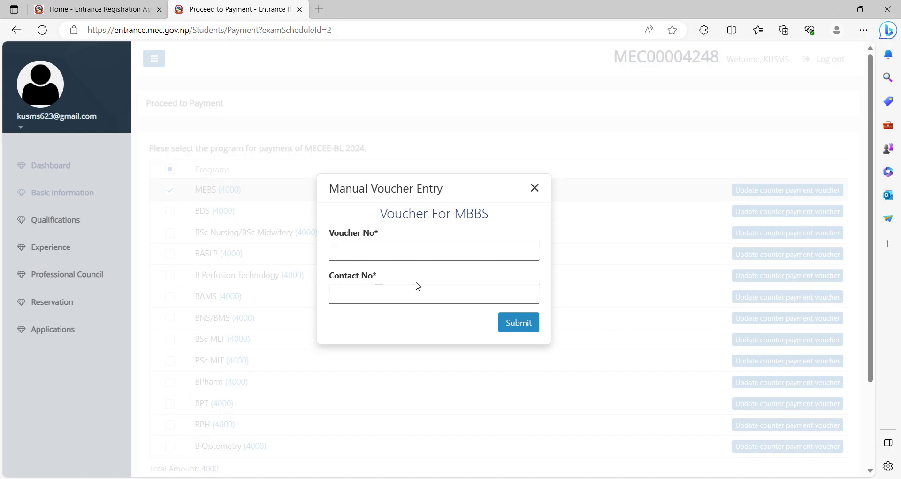
click(516, 324)
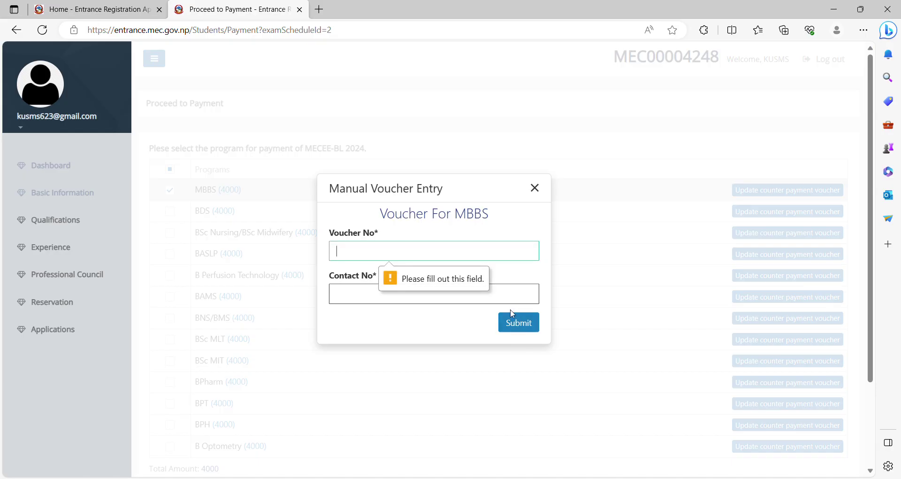
click(535, 189)
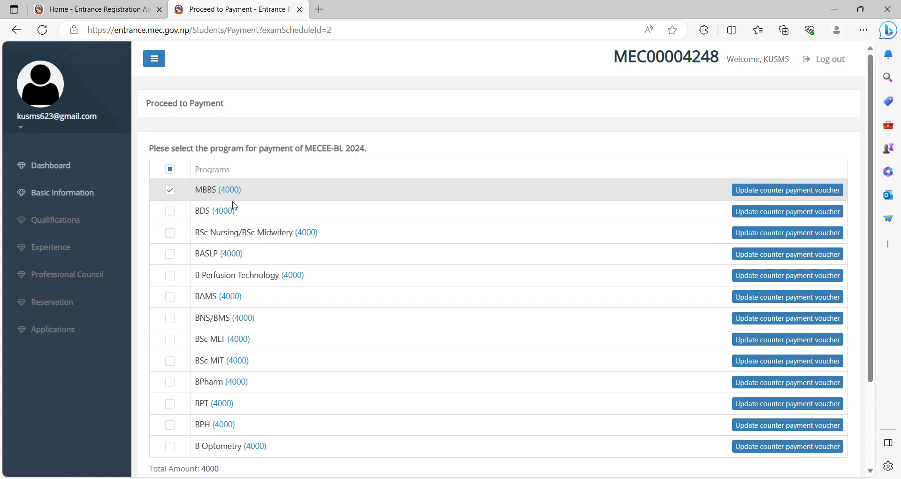
View the eSewa payment page for the MBBS program and return to the program payment list.
scroll(240, 204, down, 3)
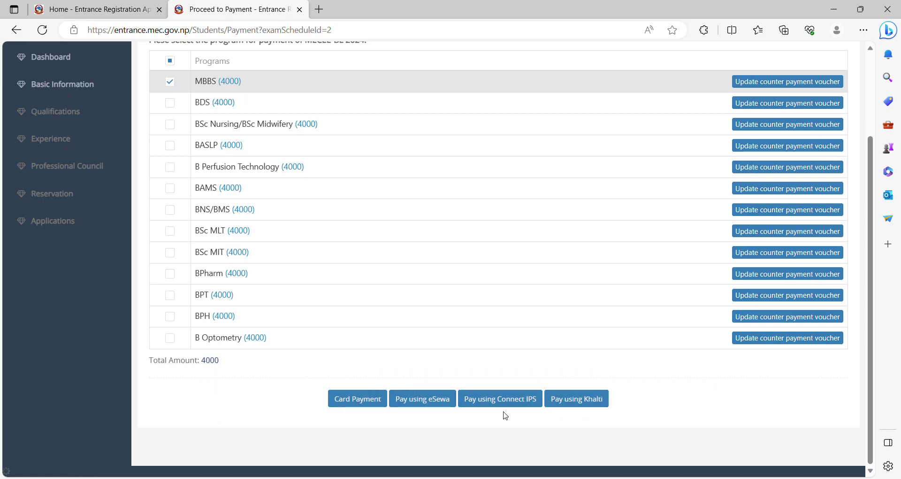
click(412, 403)
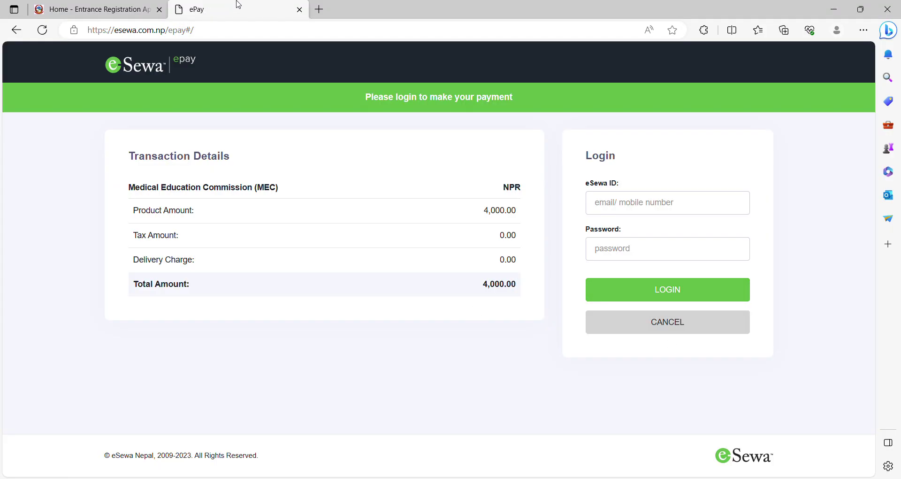
click(16, 30)
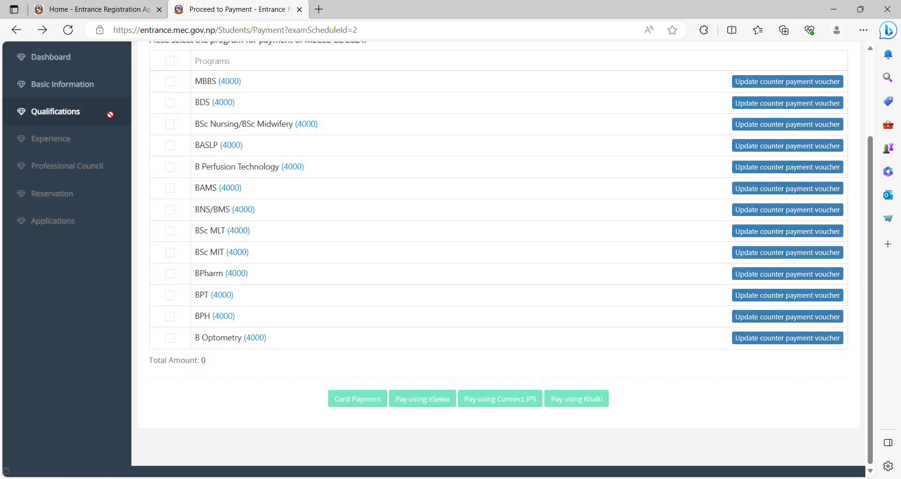
Select both the MBBS and BDS programs for payment.
scroll(172, 168, up, 1)
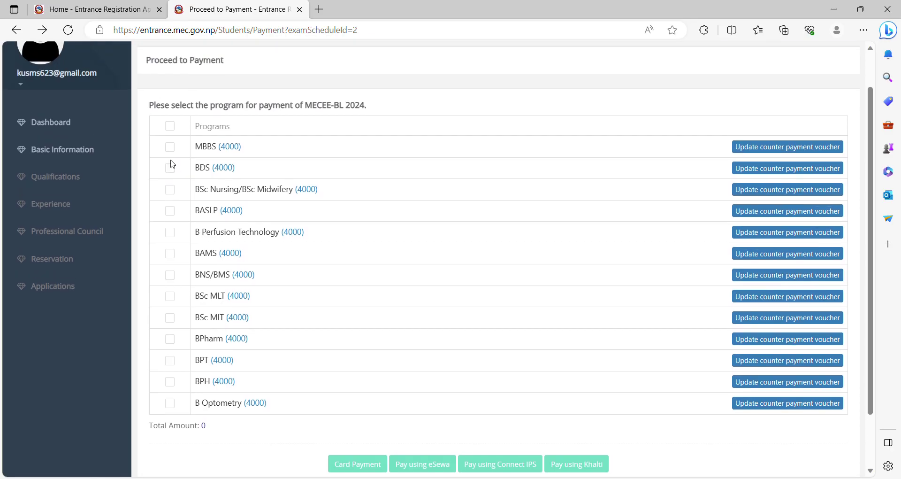
click(171, 147)
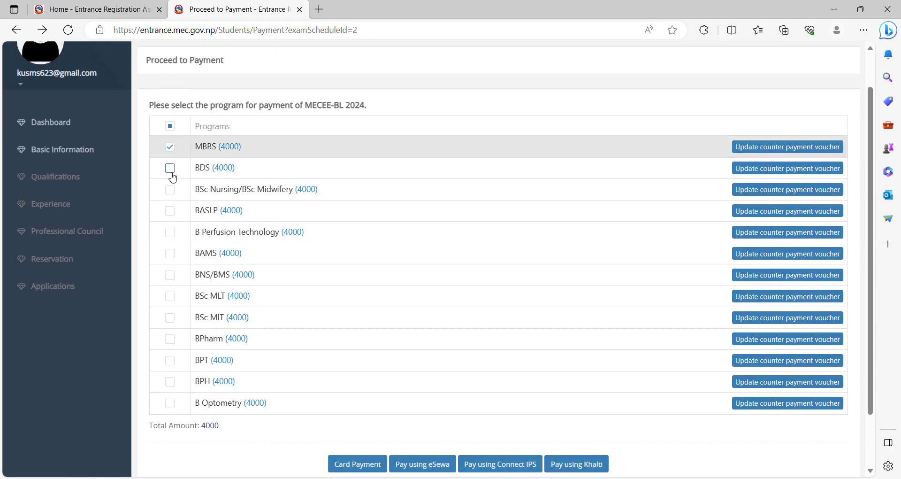
click(170, 169)
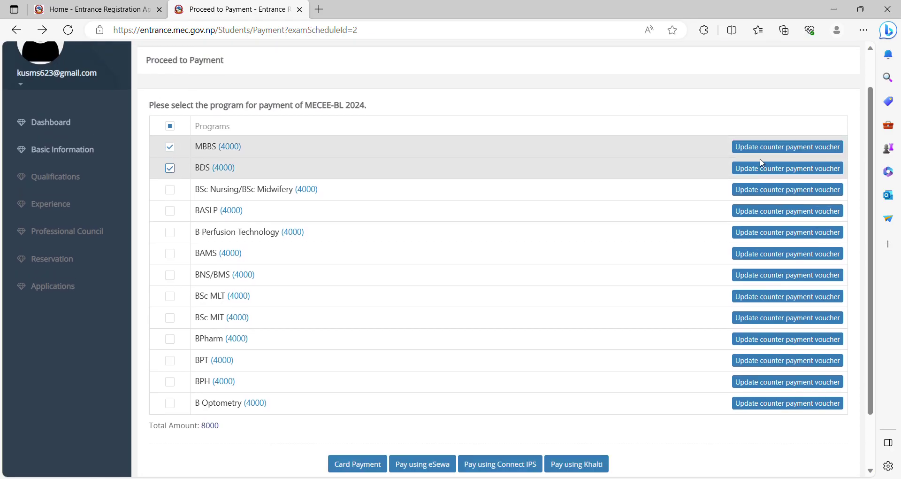
View the eSewa payment page for the selected MBBS and BDS programs and return to the applicant home page.
scroll(525, 427, down, 2)
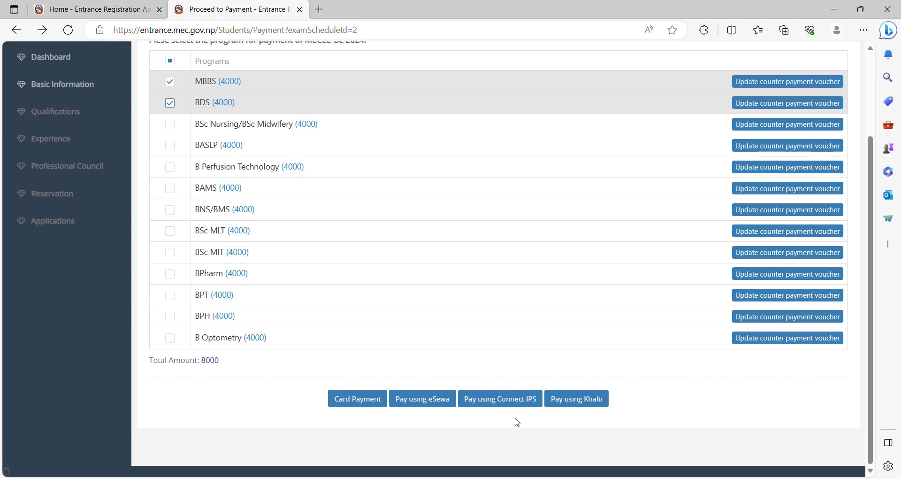
click(441, 399)
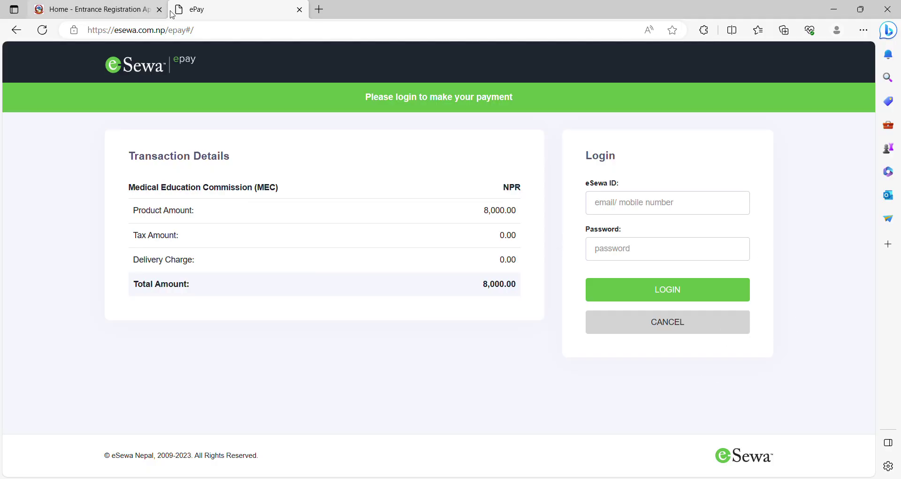
click(17, 30)
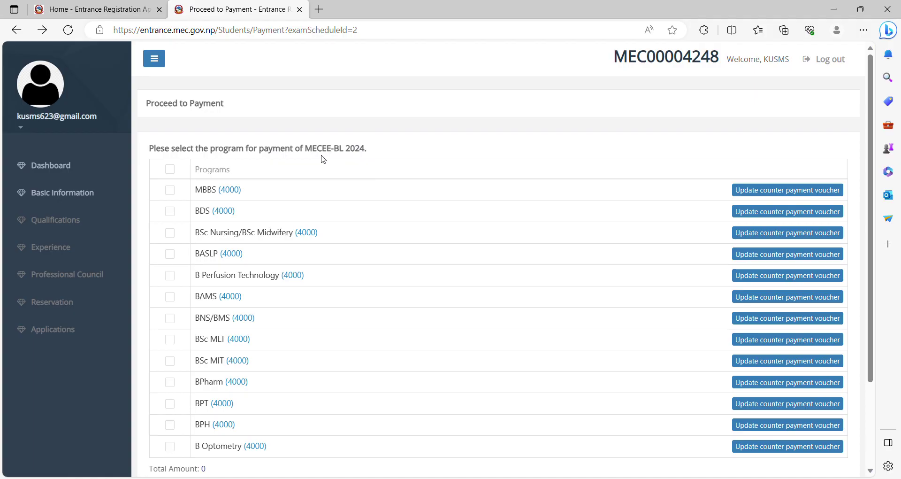
click(16, 31)
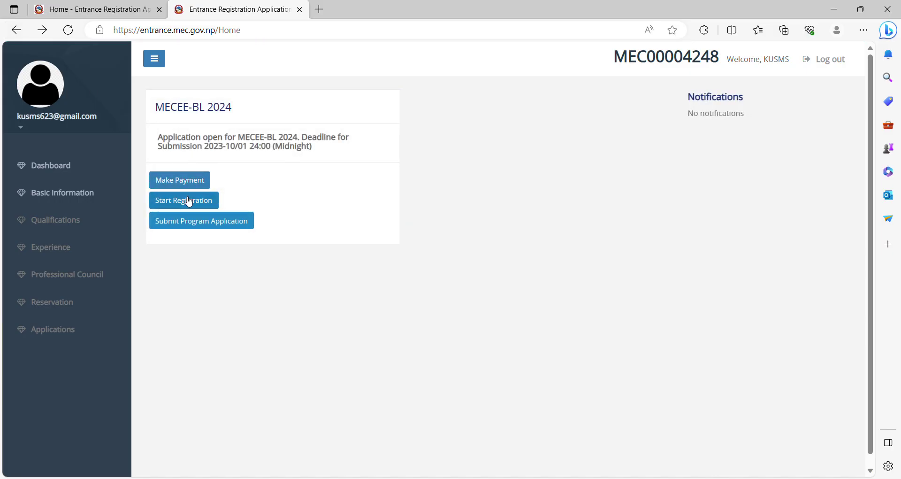
Start the MECEE-BL 2024 registration and examine the applicant's general information fields, including identification type, issuing district and issue date.
click(190, 202)
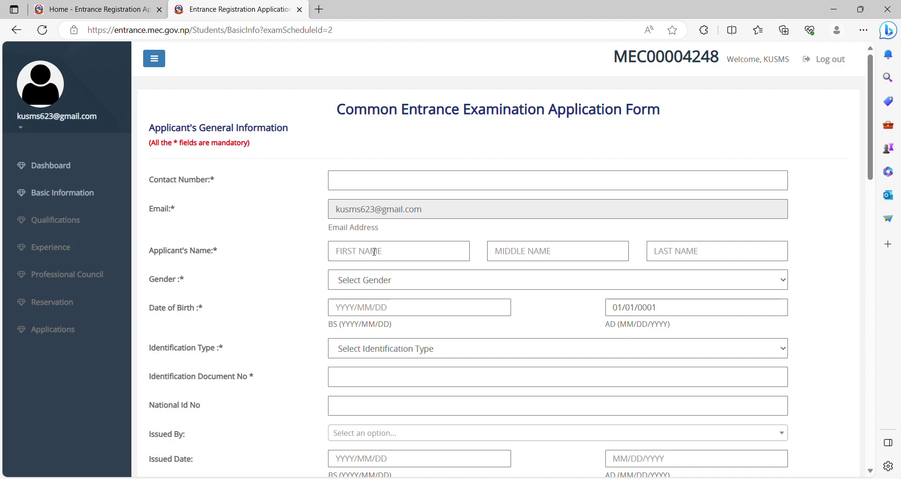
scroll(411, 251, down, 1)
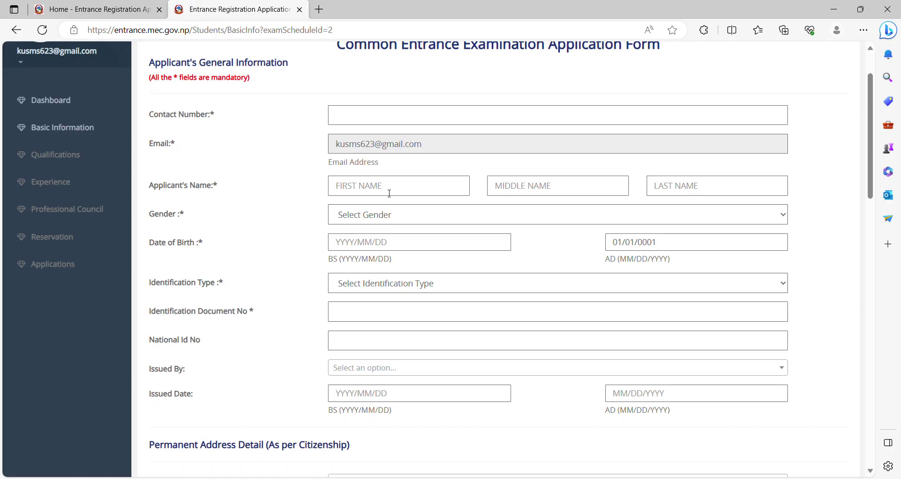
scroll(475, 214, down, 1)
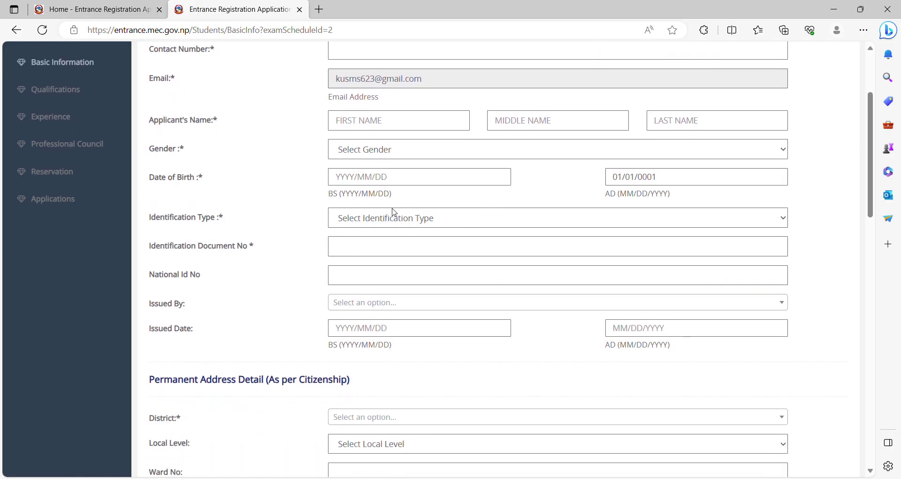
click(405, 223)
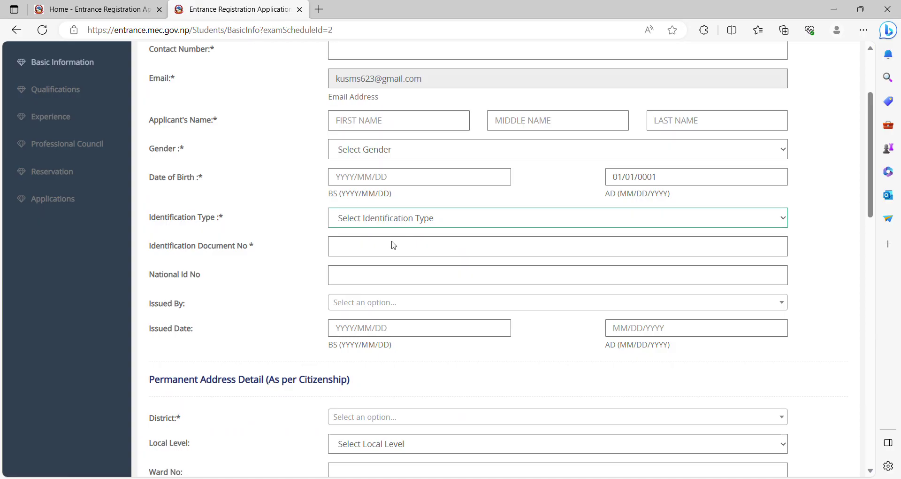
scroll(343, 228, up, 2)
scroll(322, 221, down, 2)
scroll(367, 287, down, 3)
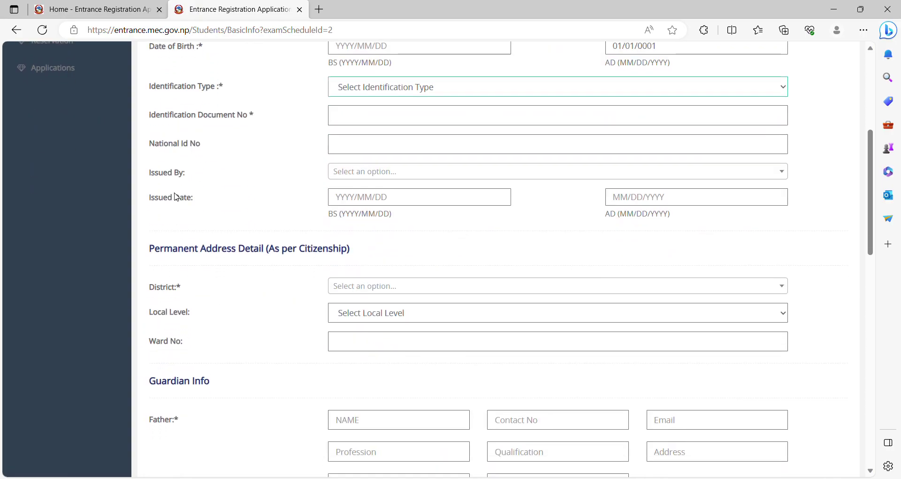
click(350, 174)
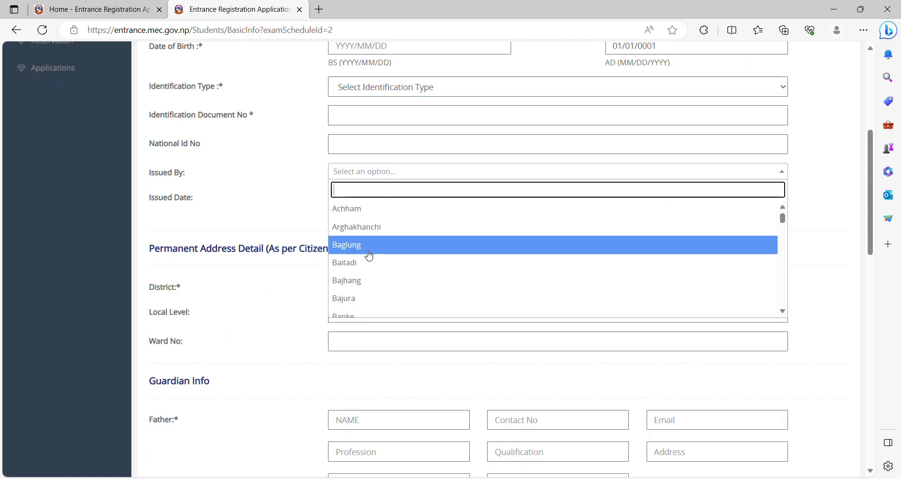
click(263, 166)
click(334, 201)
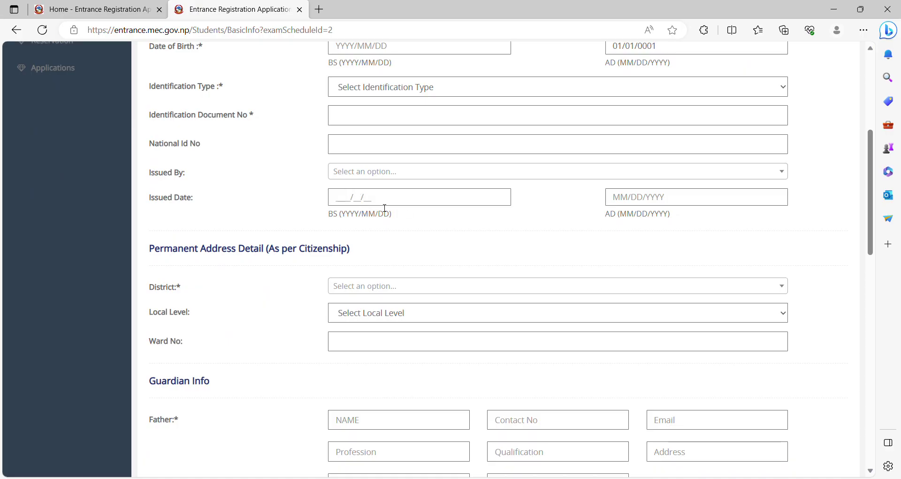
Examine the permanent address, father, mother, guardian and school type fields of the application form.
scroll(417, 227, down, 1)
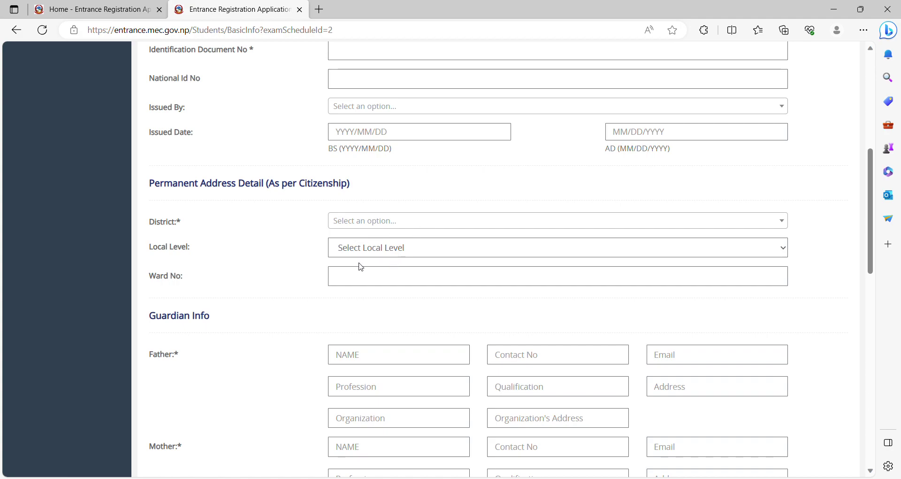
scroll(361, 262, down, 1)
scroll(336, 270, down, 1)
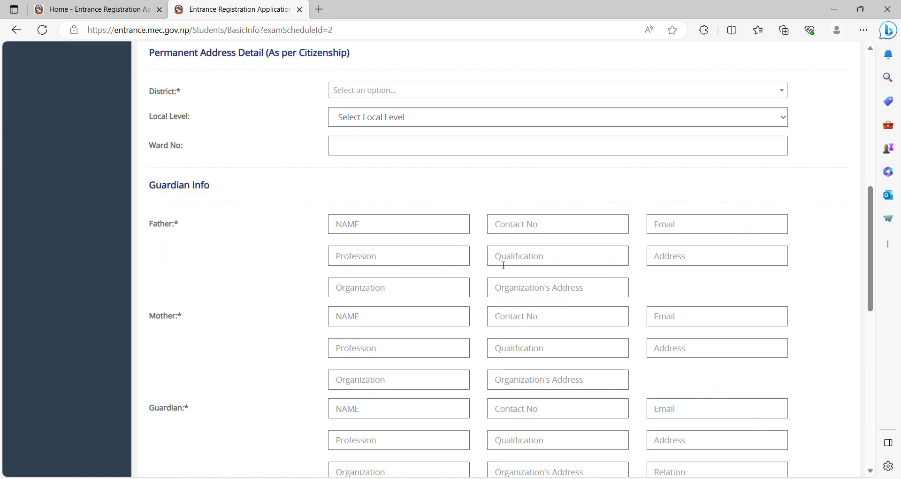
scroll(382, 267, down, 1)
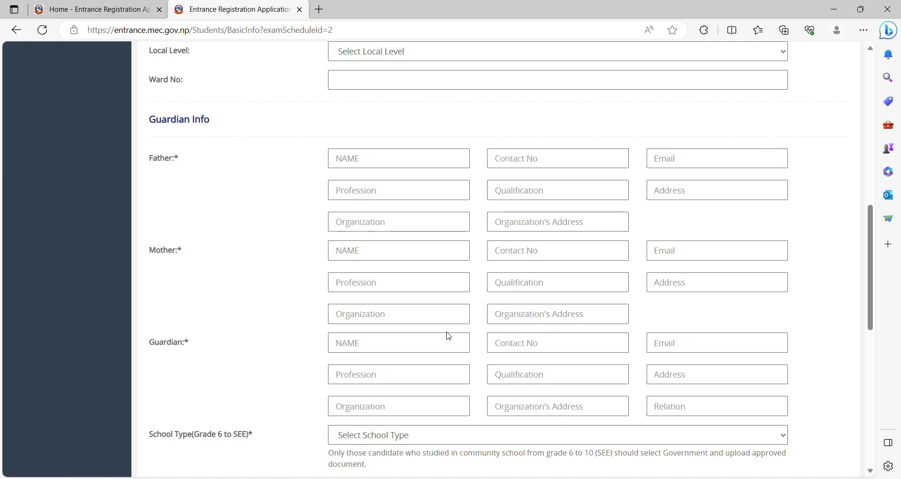
scroll(449, 335, down, 1)
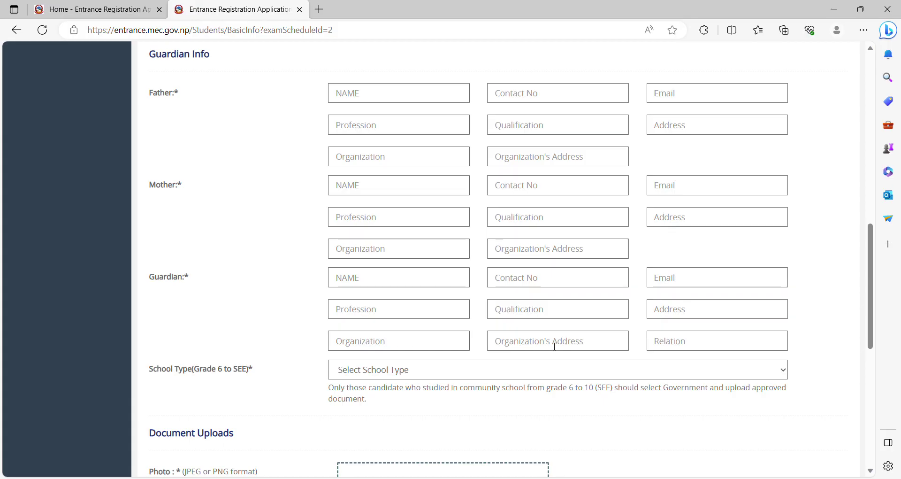
scroll(581, 344, down, 1)
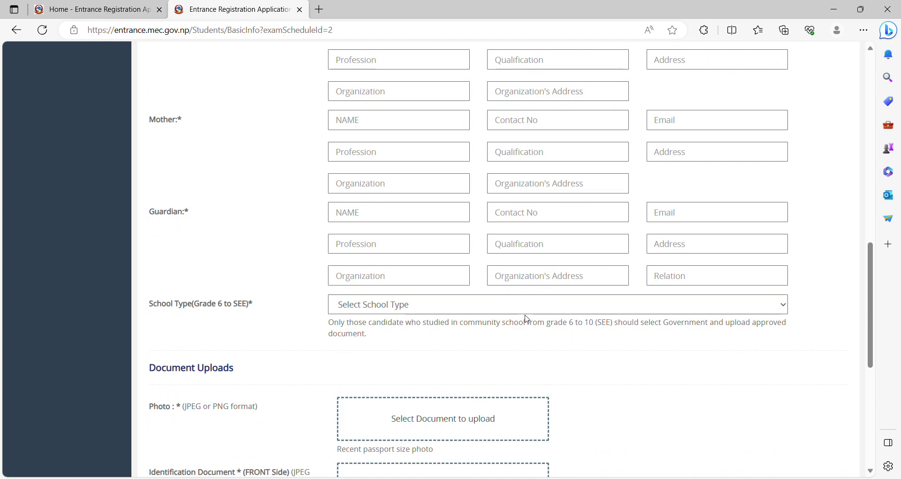
scroll(525, 316, down, 1)
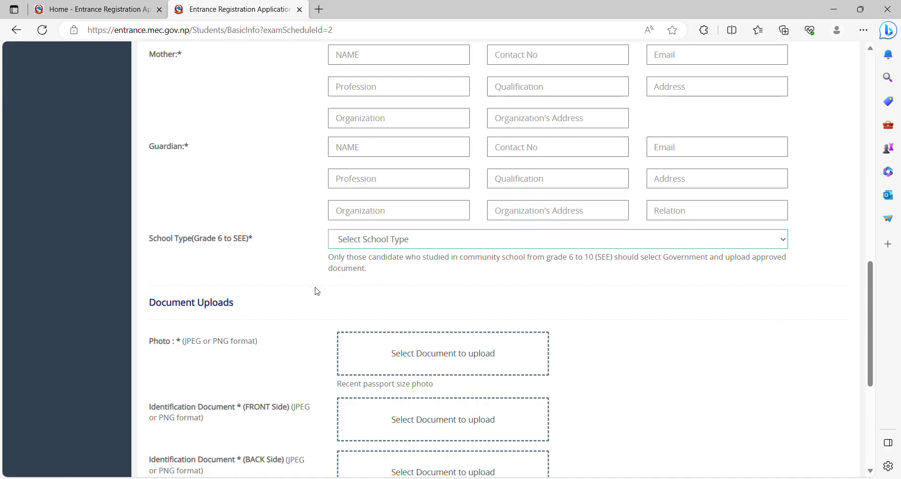
Examine the document upload section for photo, identification and signature scans, opening the photo upload and dismissing it without choosing a file.
scroll(313, 291, down, 1)
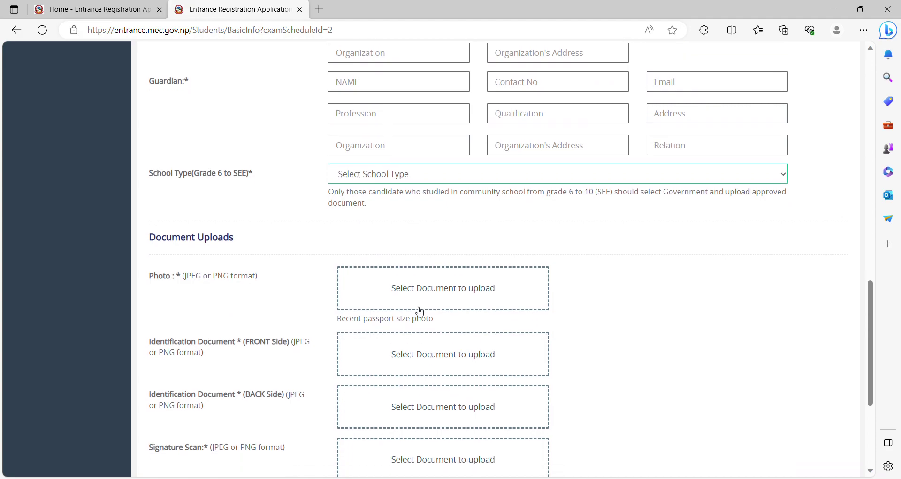
scroll(308, 351, down, 1)
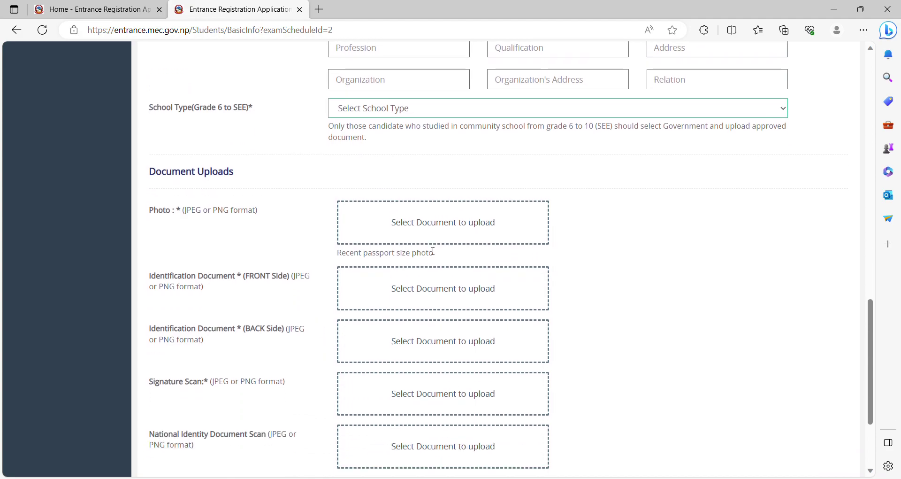
click(439, 224)
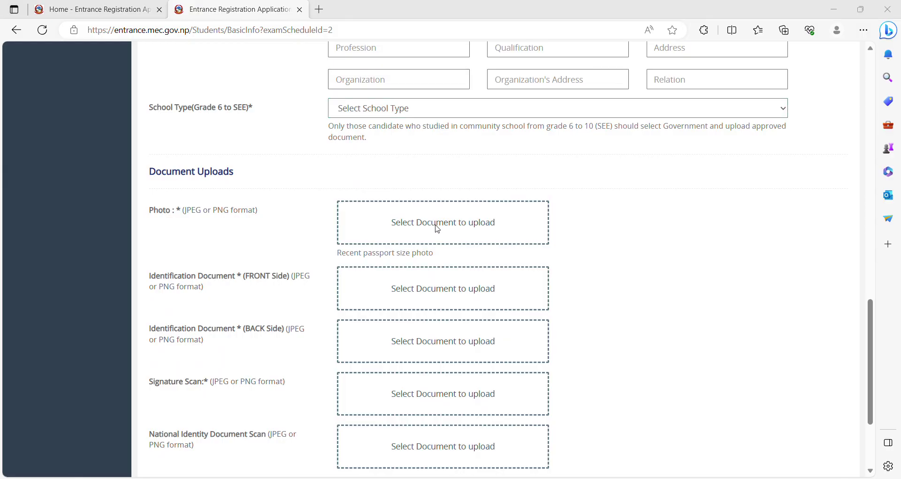
click(434, 8)
scroll(439, 244, down, 1)
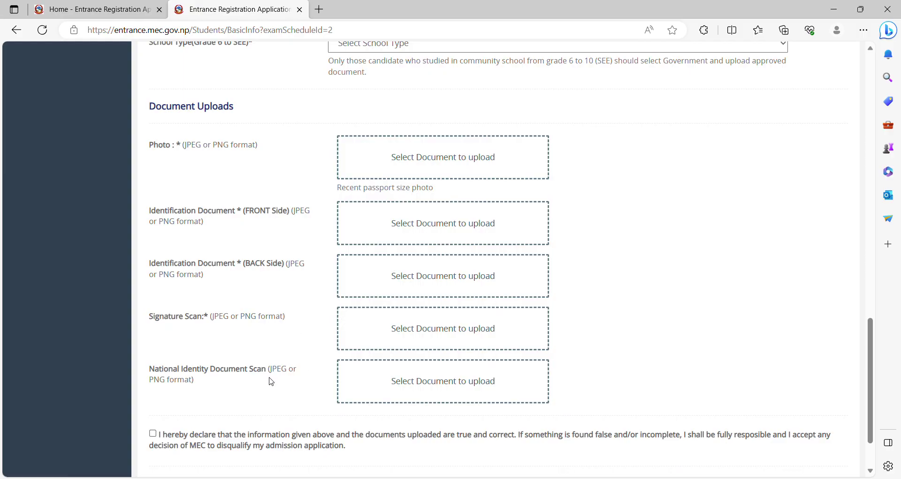
scroll(305, 368, down, 1)
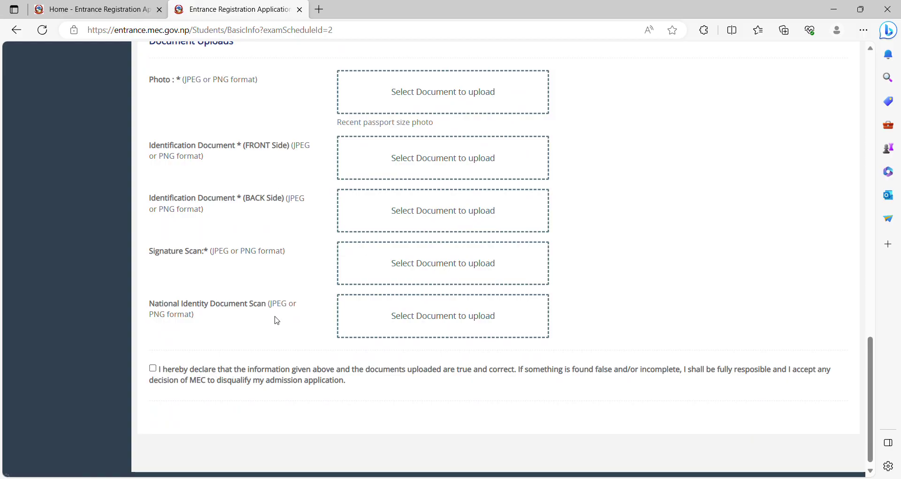
Accept the declaration and try to save the application form with its fields blank, checking which fields are required.
click(153, 368)
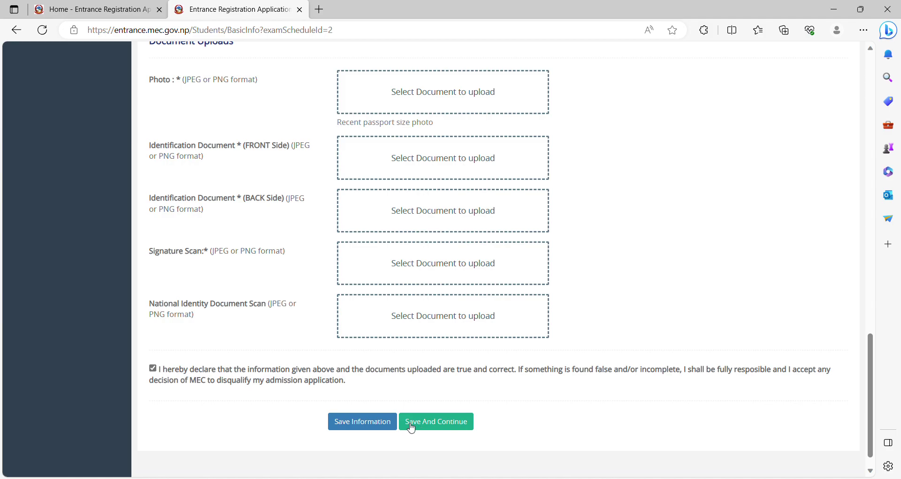
click(383, 423)
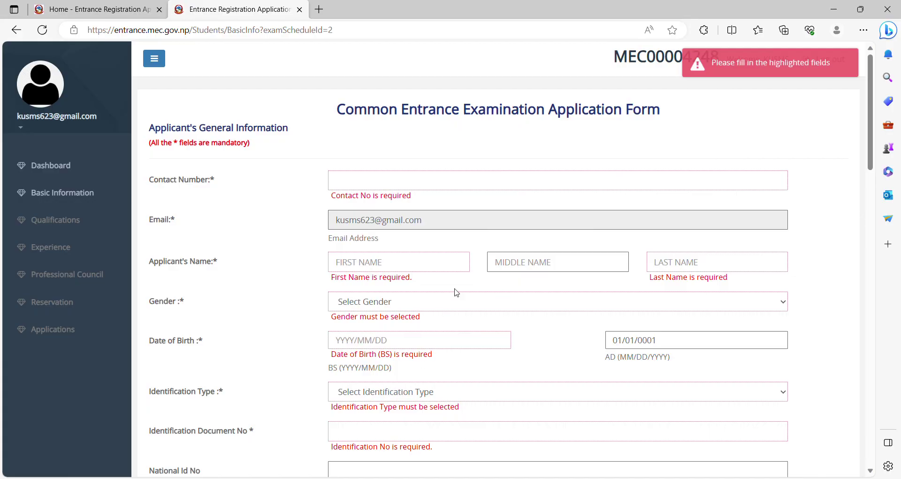
scroll(416, 265, down, 4)
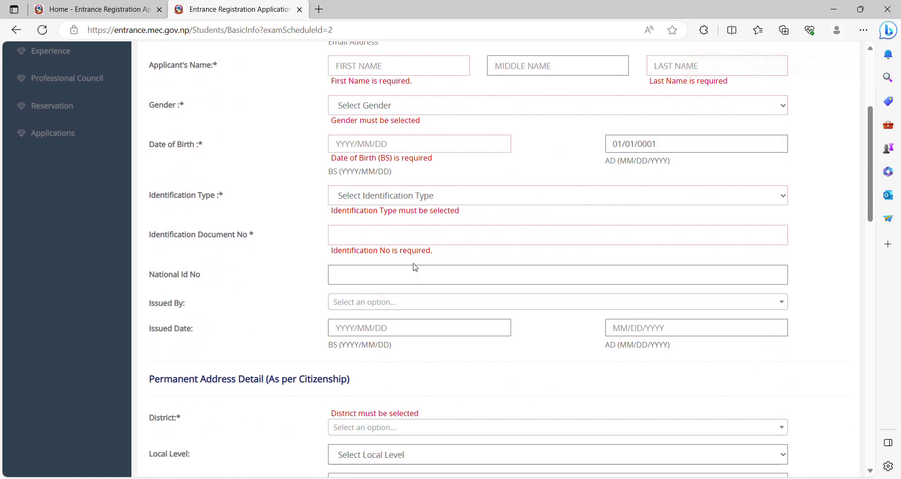
scroll(340, 310, down, 1)
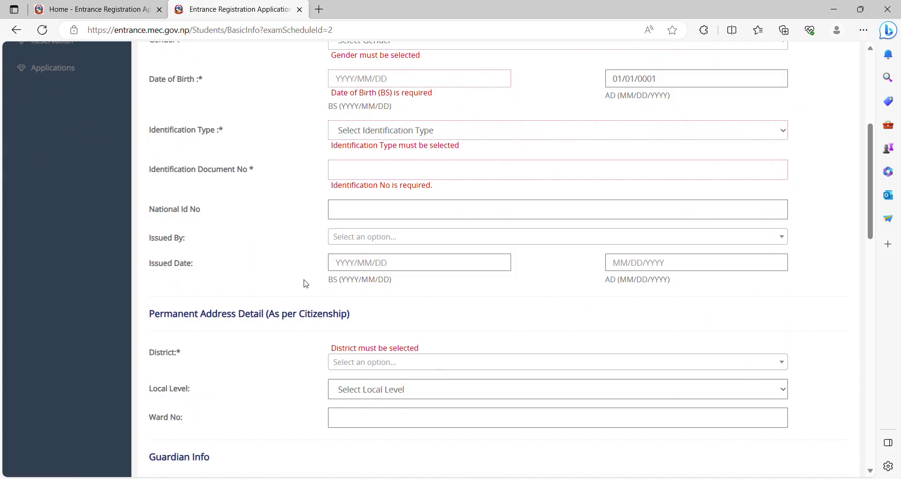
scroll(338, 296, down, 3)
scroll(344, 293, down, 2)
scroll(345, 295, down, 4)
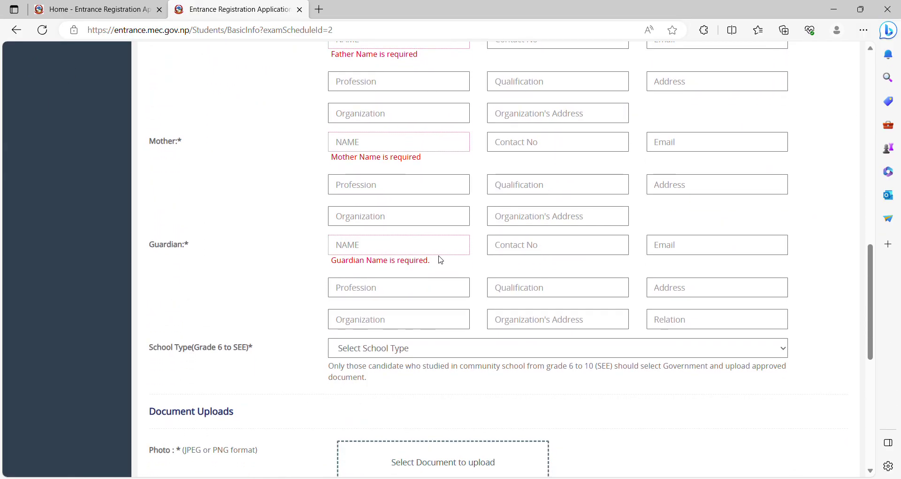
scroll(441, 260, down, 8)
scroll(427, 272, up, 20)
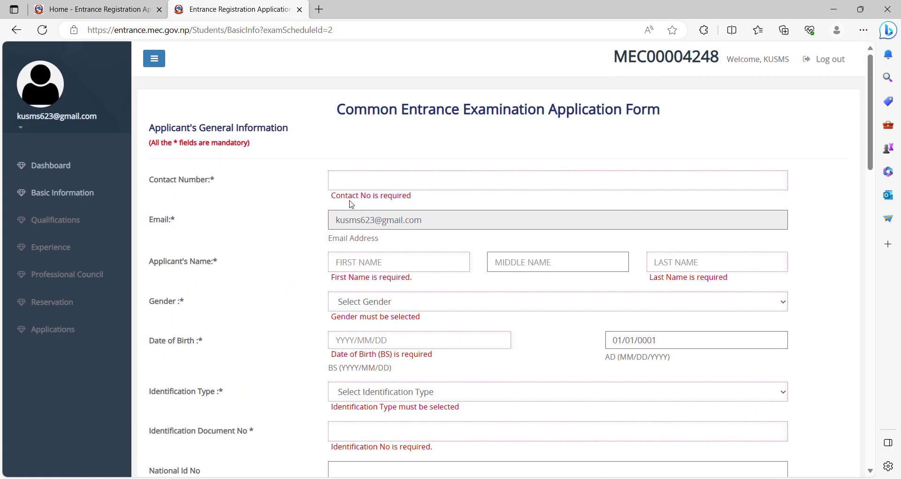
View the program application submission page for MECEE-BL 2024 and return to the applicant home page.
click(17, 31)
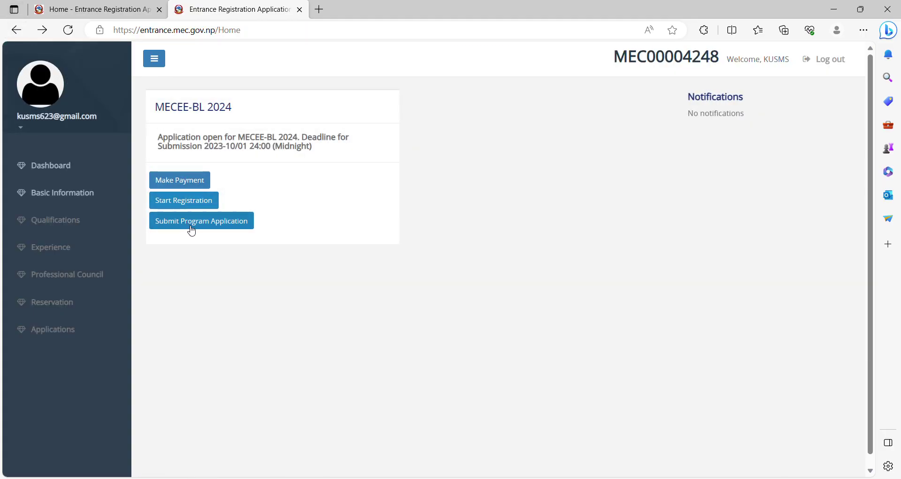
click(192, 229)
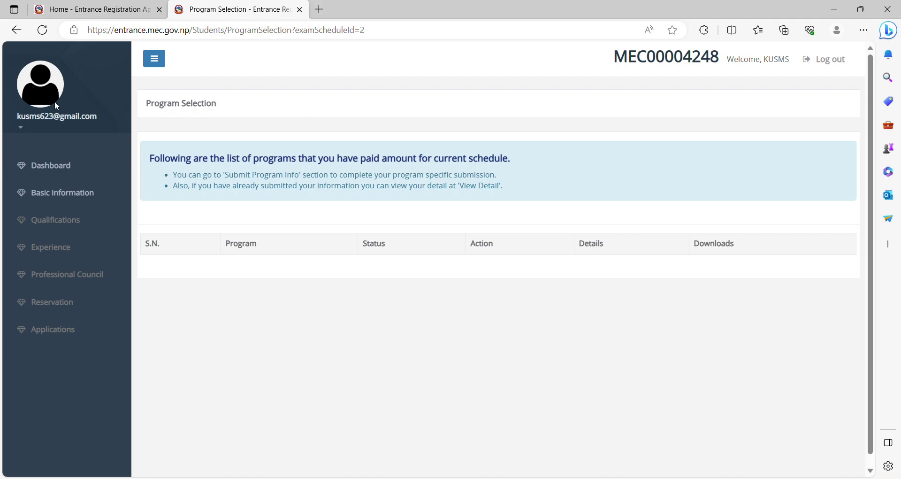
click(16, 30)
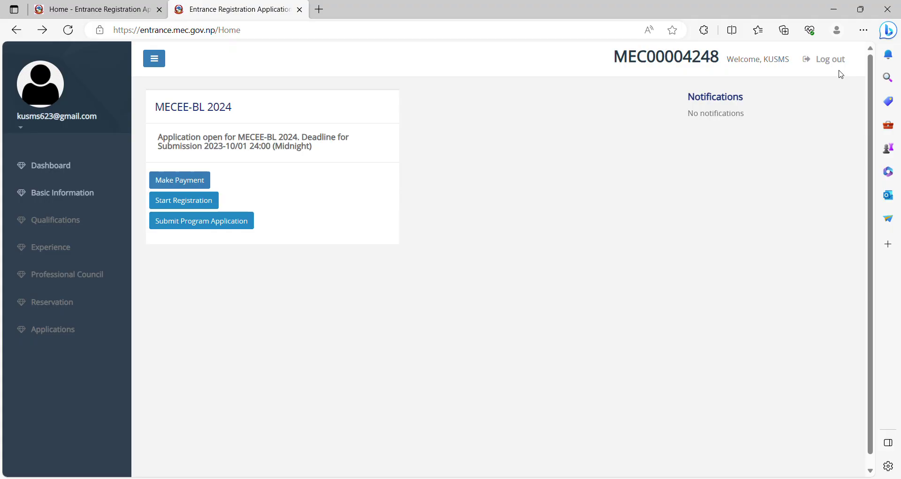
Reopen the registration form and review its sections from general information to guardian details, document uploads and the declaration.
click(184, 206)
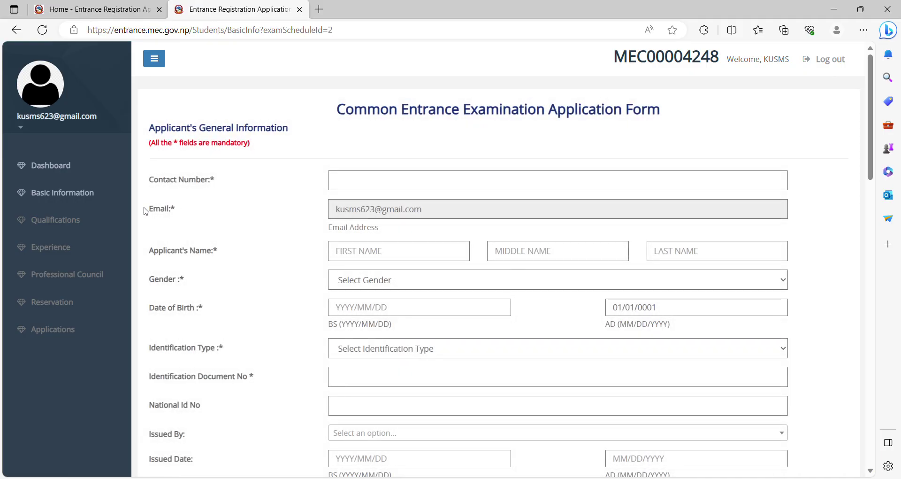
scroll(181, 197, down, 7)
scroll(183, 199, up, 4)
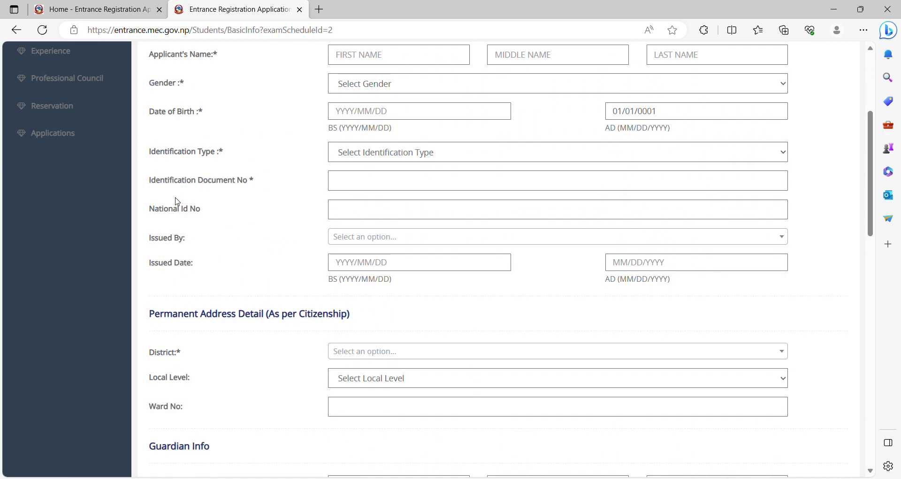
scroll(169, 207, down, 15)
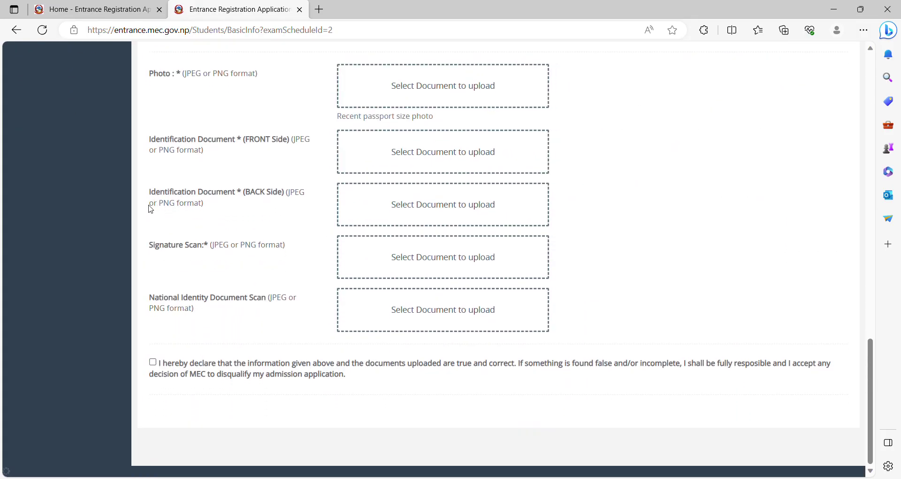
scroll(153, 208, up, 15)
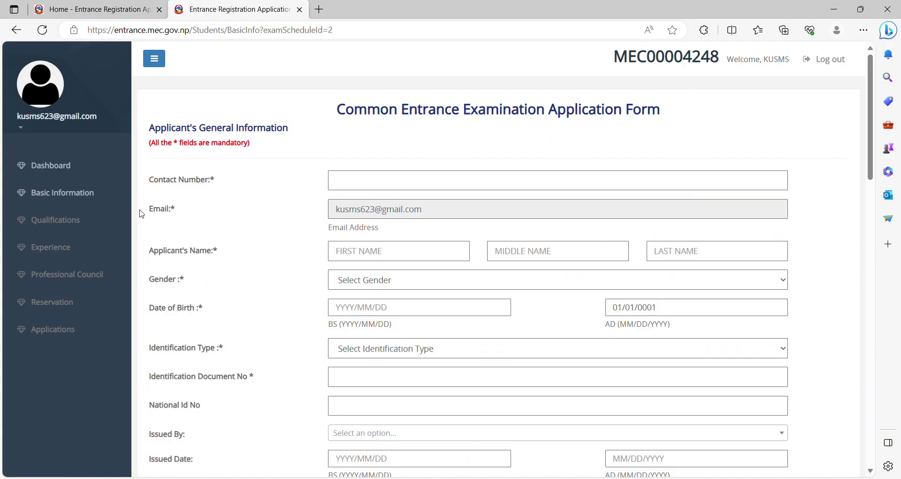
scroll(141, 213, down, 15)
scroll(138, 217, down, 2)
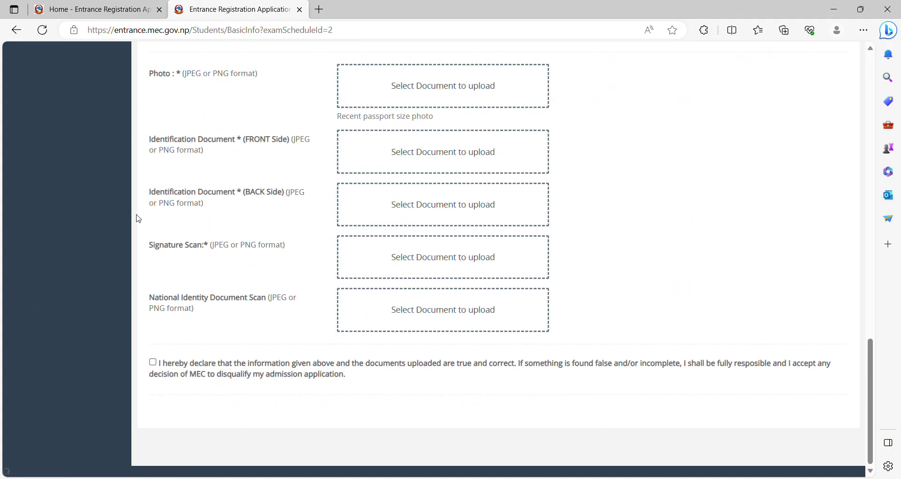
scroll(137, 218, up, 7)
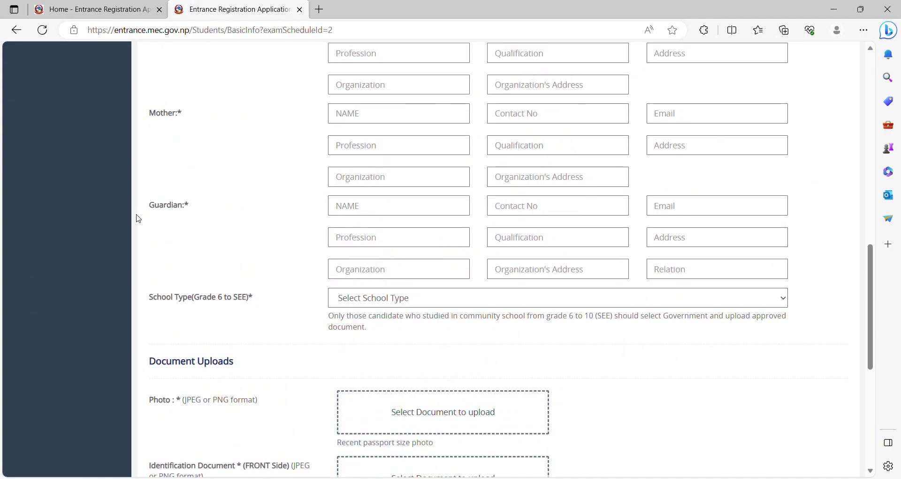
scroll(138, 219, up, 2)
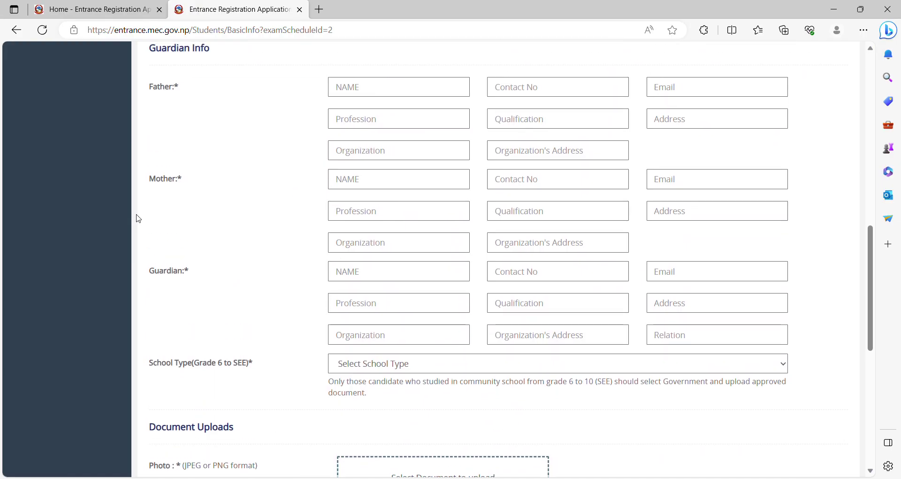